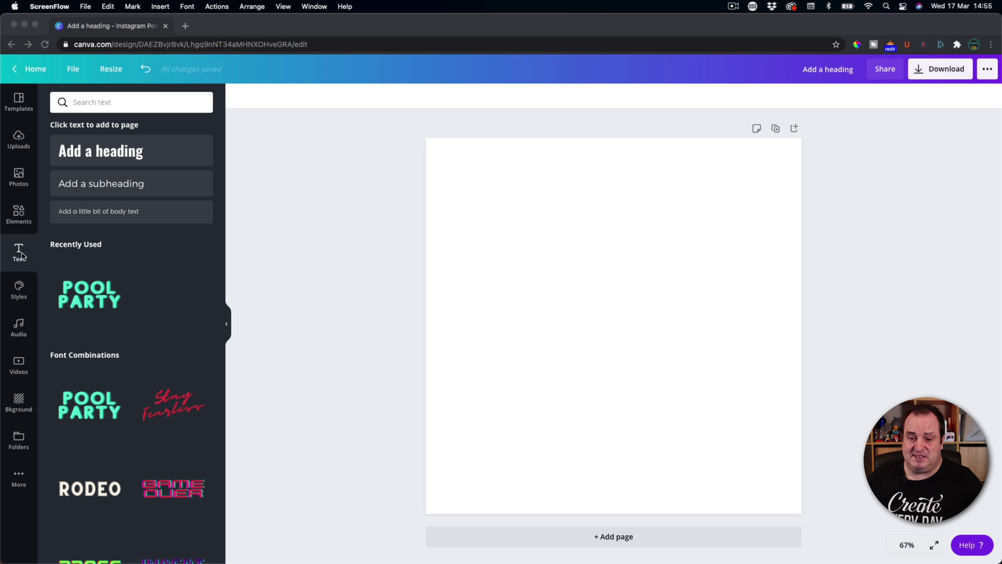
Add a heading text box and enlarge it across the middle of the post
click(145, 153)
click(146, 152)
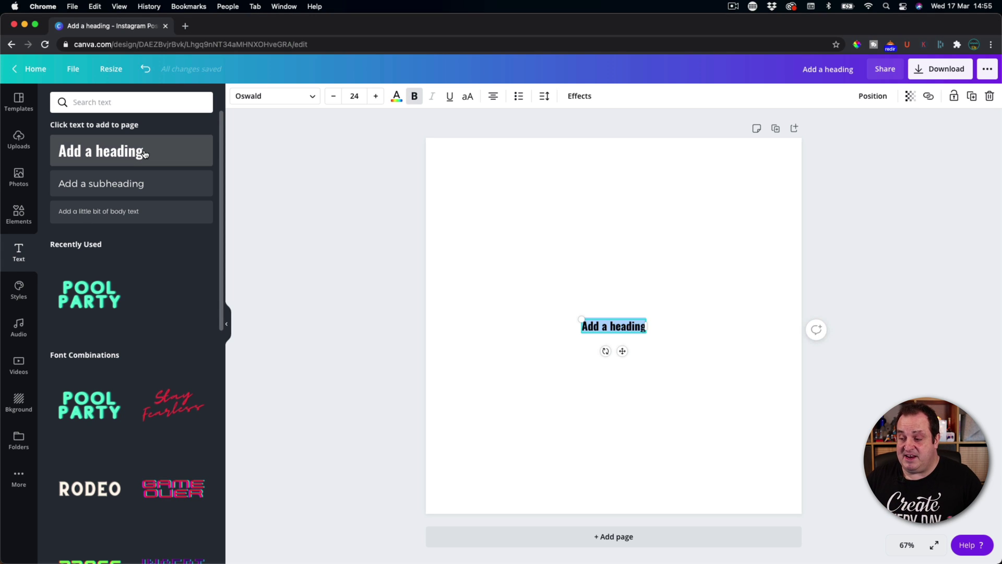
drag(580, 318, 456, 264)
drag(647, 336, 769, 424)
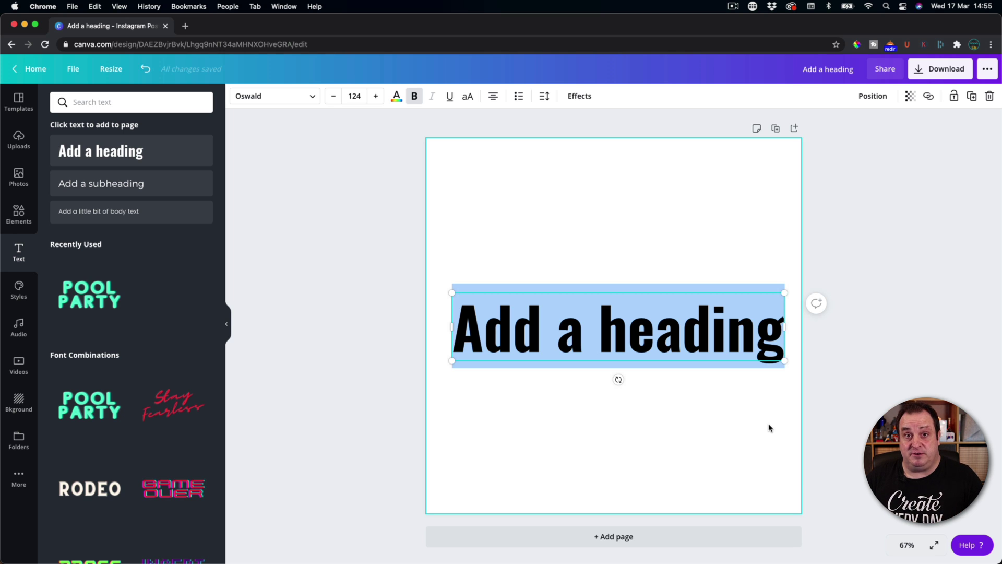
Replace the heading text with 'Any text here' in normal case
click(603, 335)
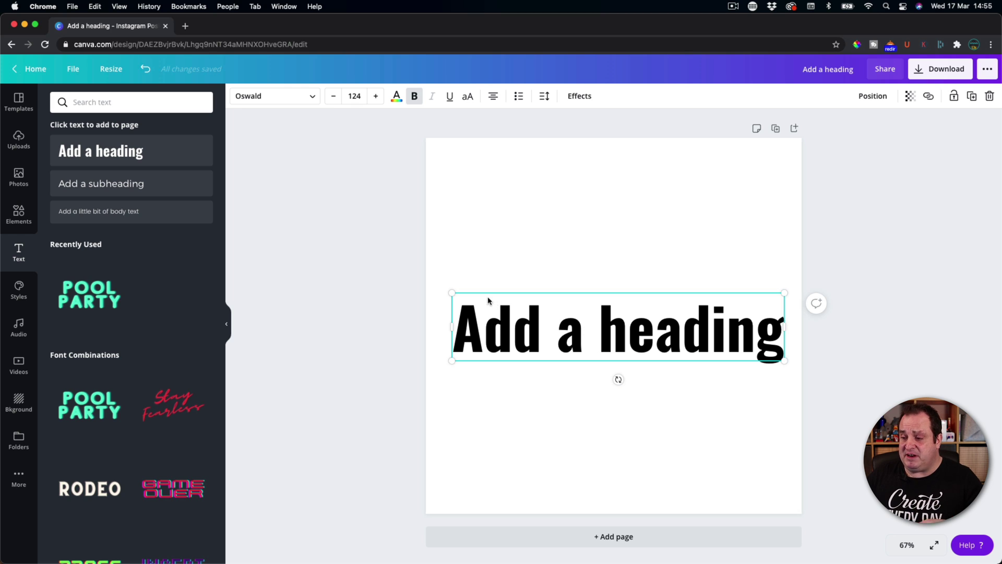
triple_click(564, 321)
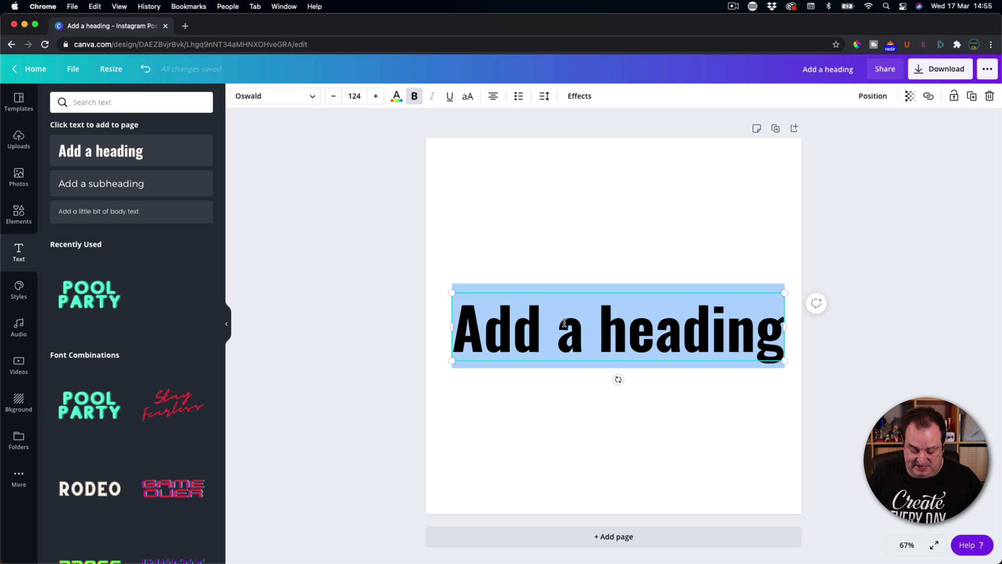
text(Any text here)
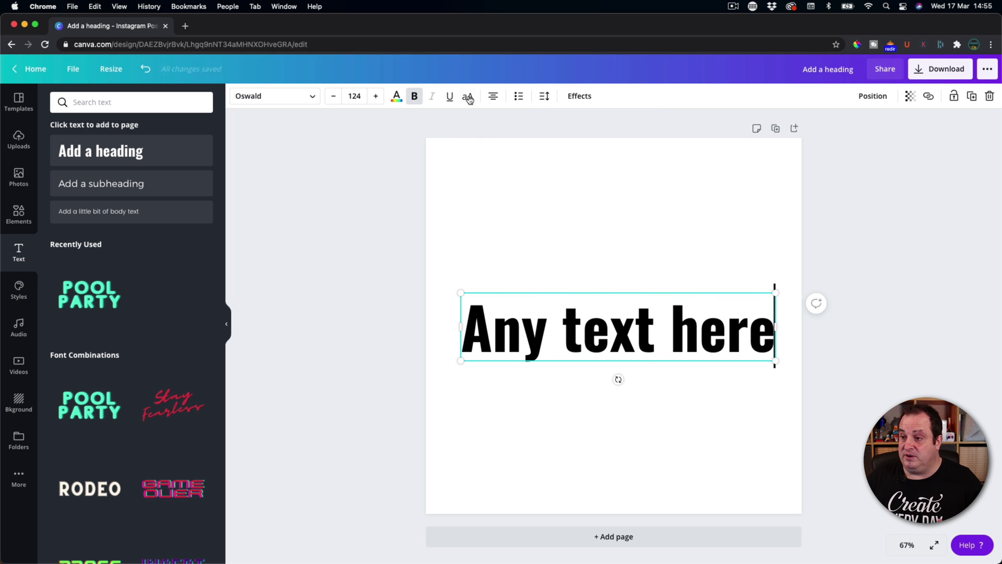
click(468, 98)
click(469, 98)
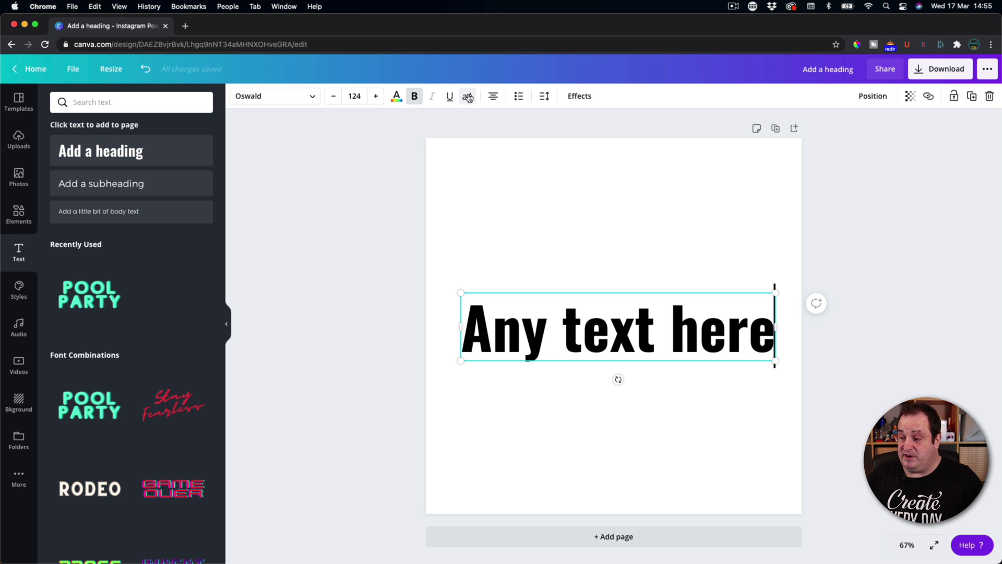
Apply the Hollow effect to 'Any text here' and colour its outline dark charcoal
click(584, 102)
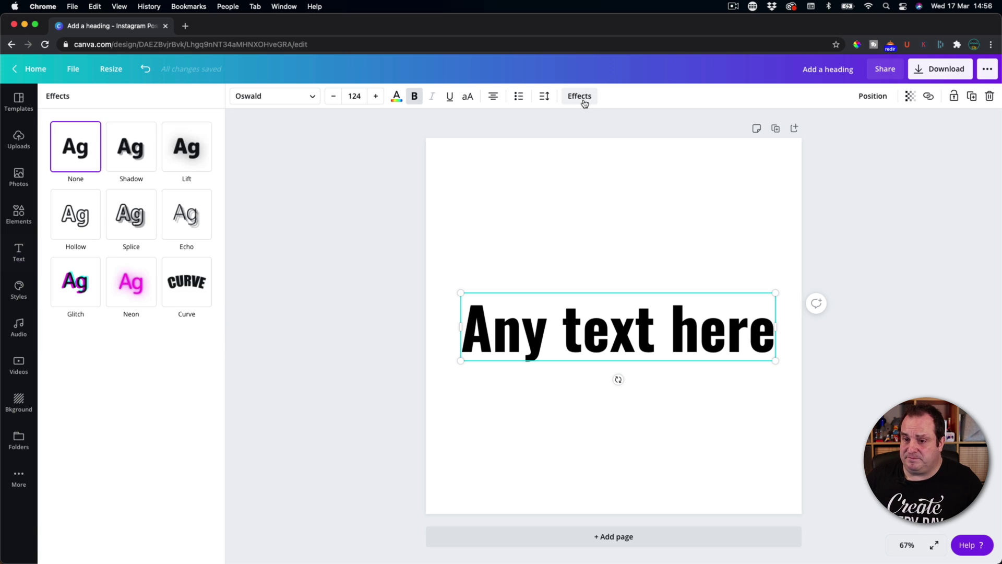
click(79, 222)
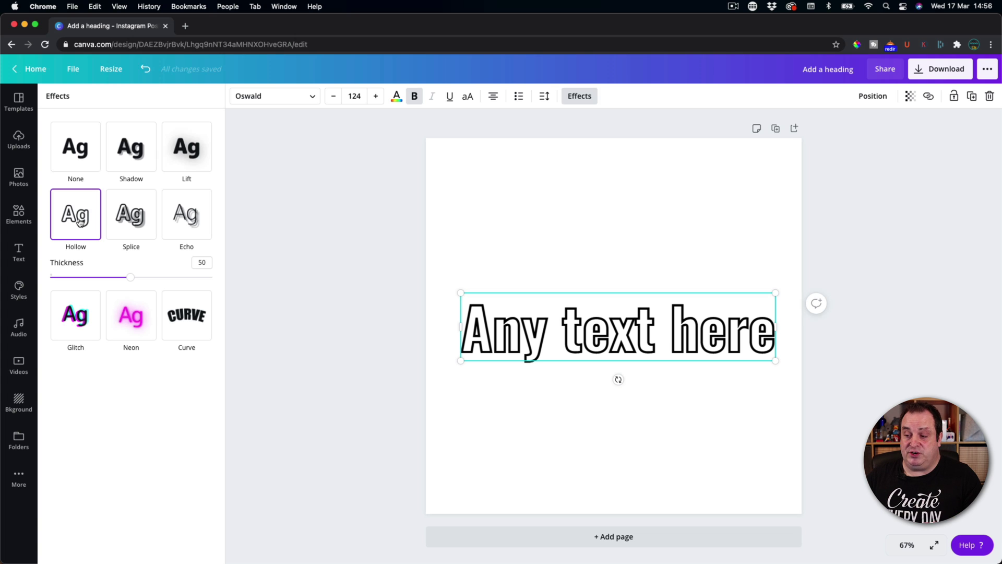
click(397, 97)
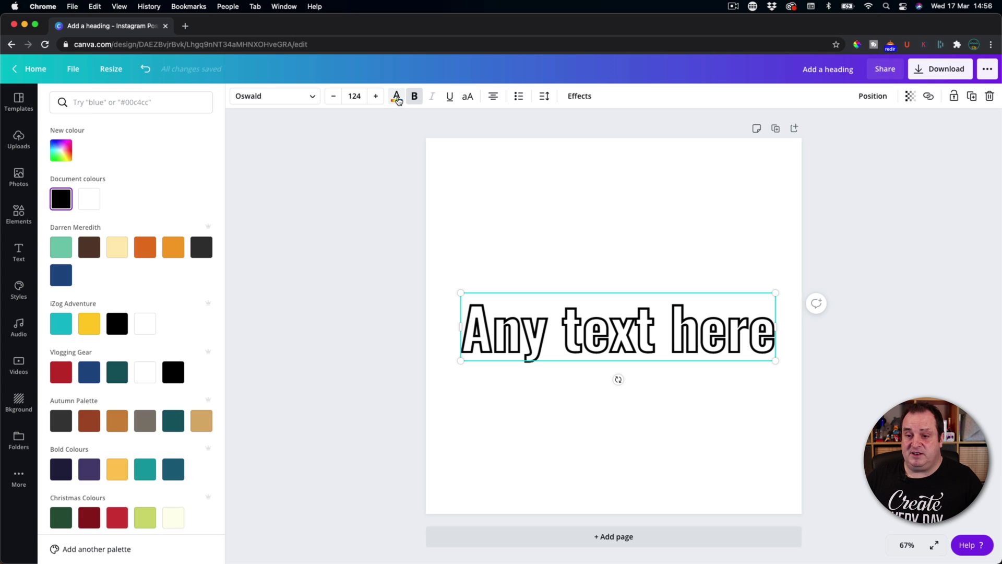
click(147, 246)
click(201, 247)
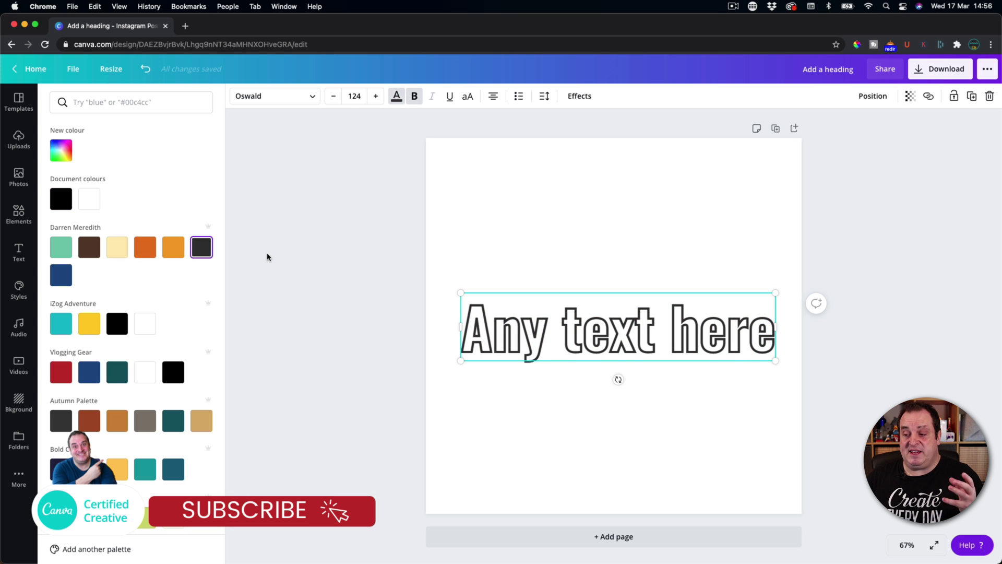
click(579, 96)
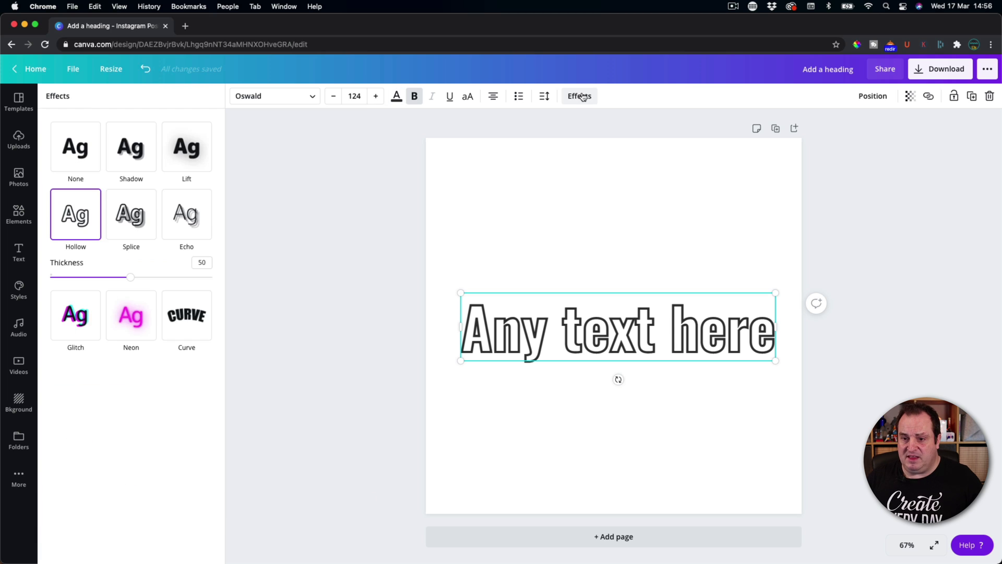
Switch the heading to the Splice effect with offset 0
click(133, 215)
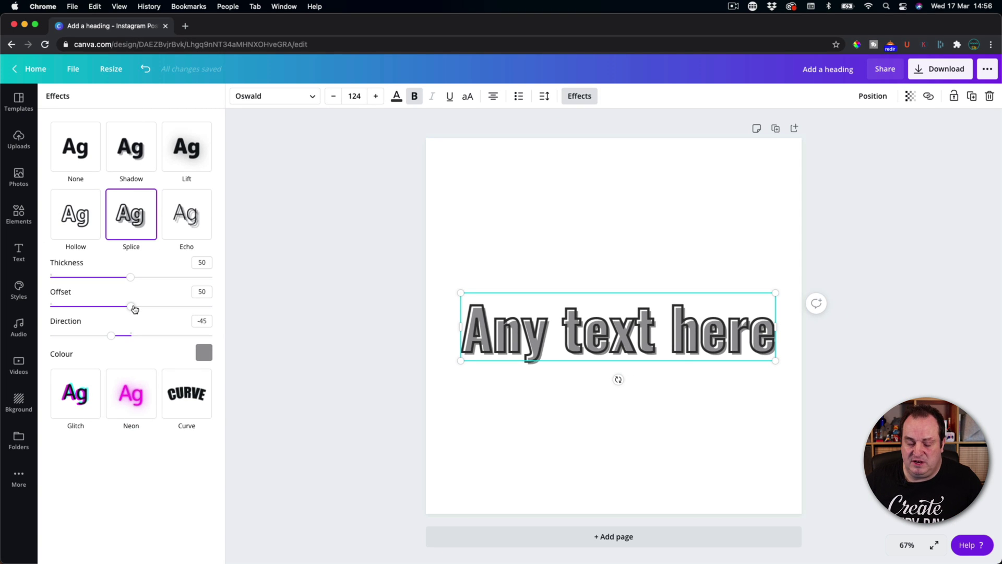
drag(134, 309, 26, 308)
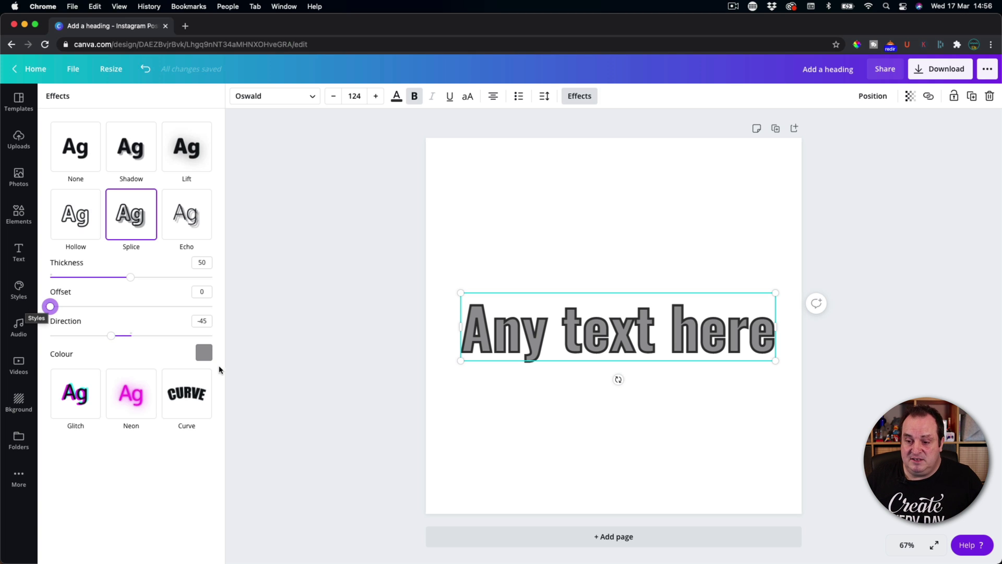
Set the Splice fill colour to pale yellow cream
click(203, 354)
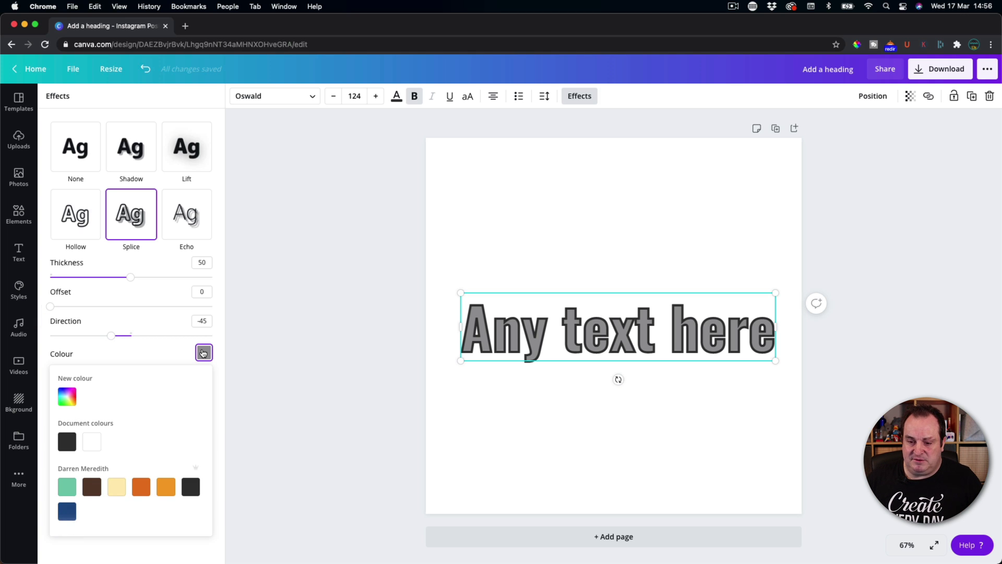
click(121, 487)
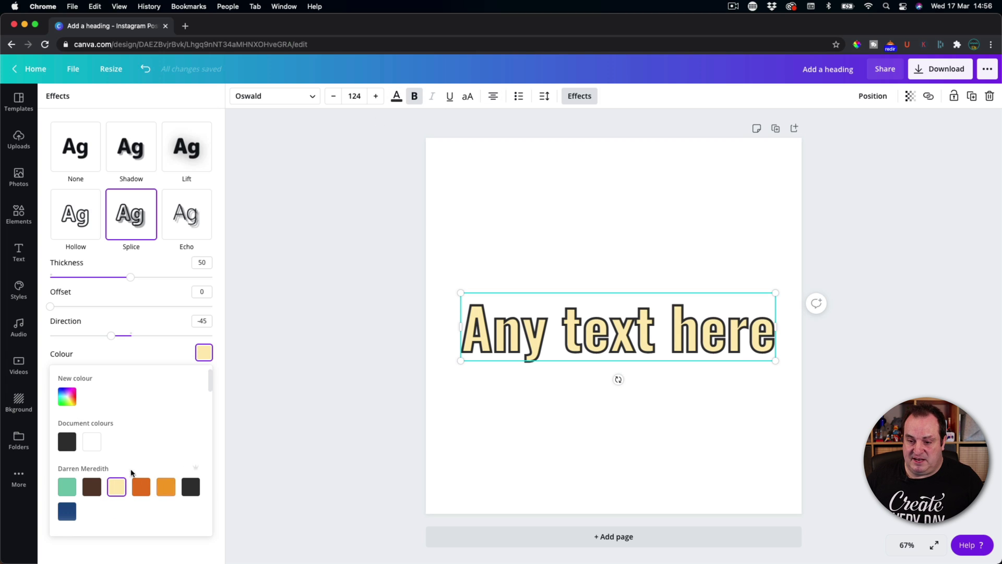
click(150, 356)
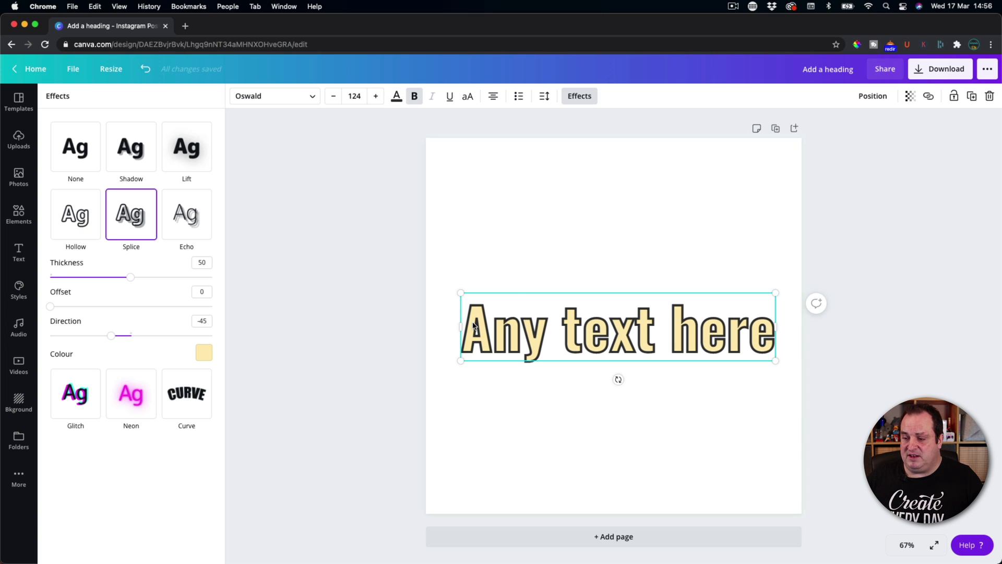
Change the heading text colour to dark navy blue
click(396, 96)
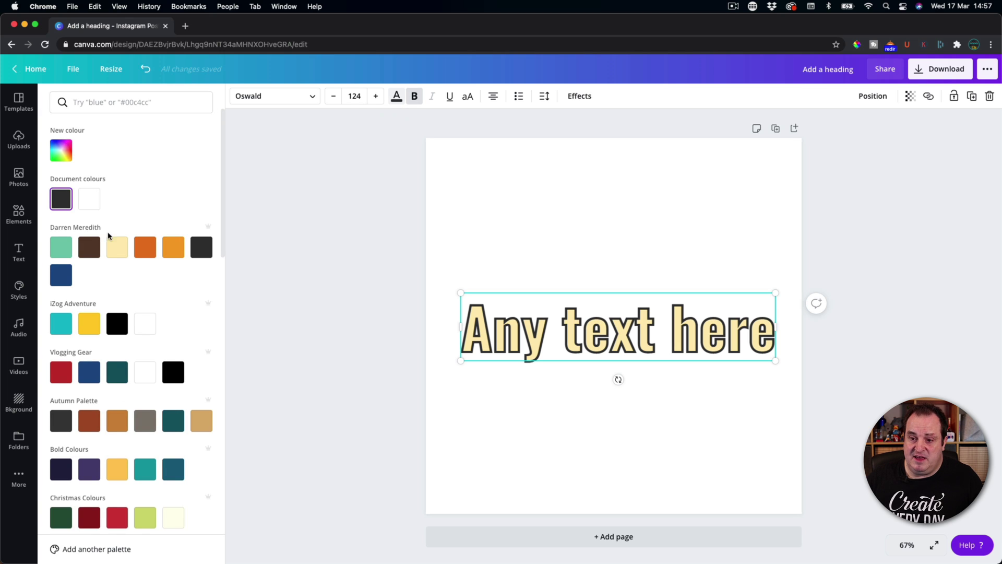
click(60, 247)
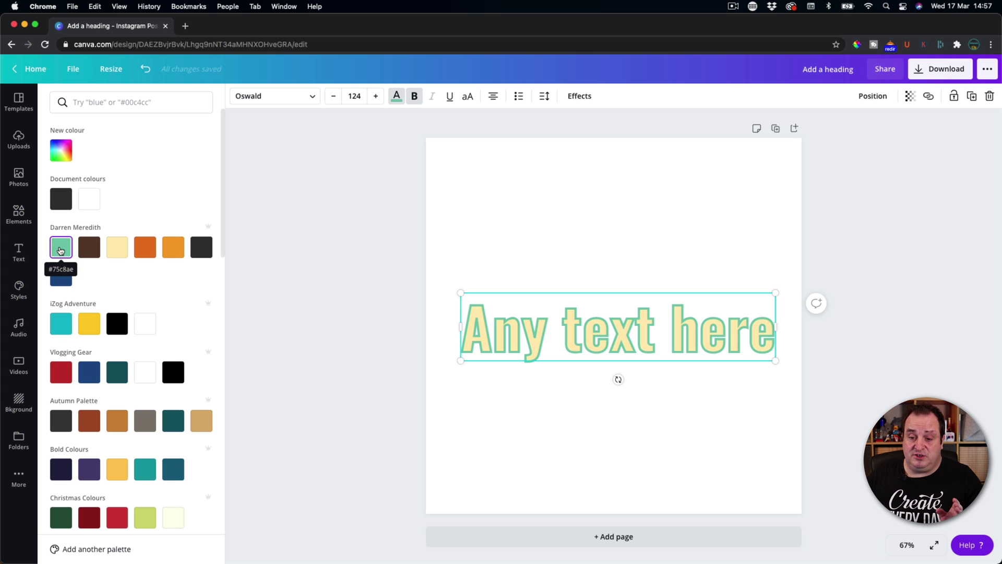
click(145, 248)
click(59, 280)
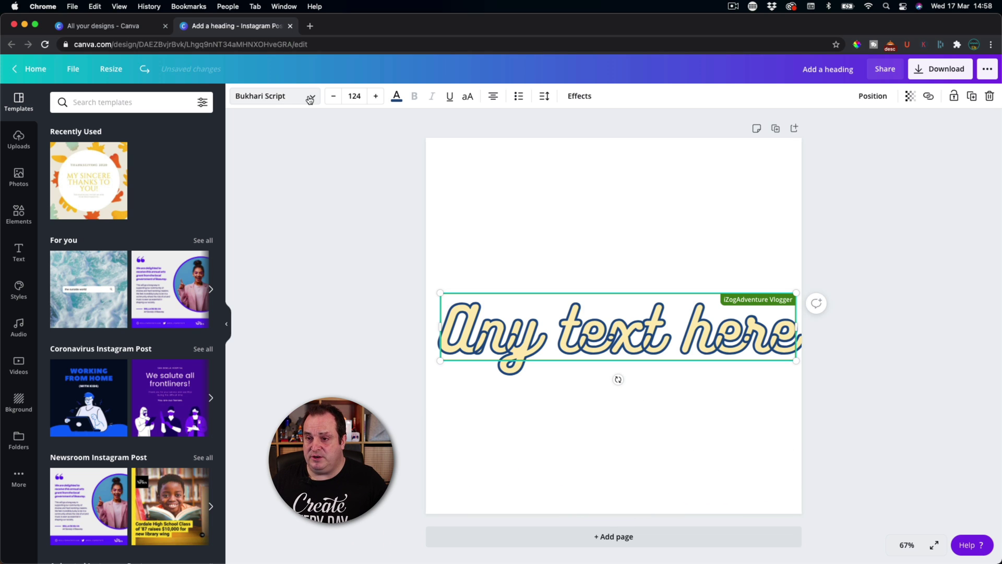
Preview Gagalin and both NEOTERIQUE fonts on the heading, then return it to Oswald
click(309, 100)
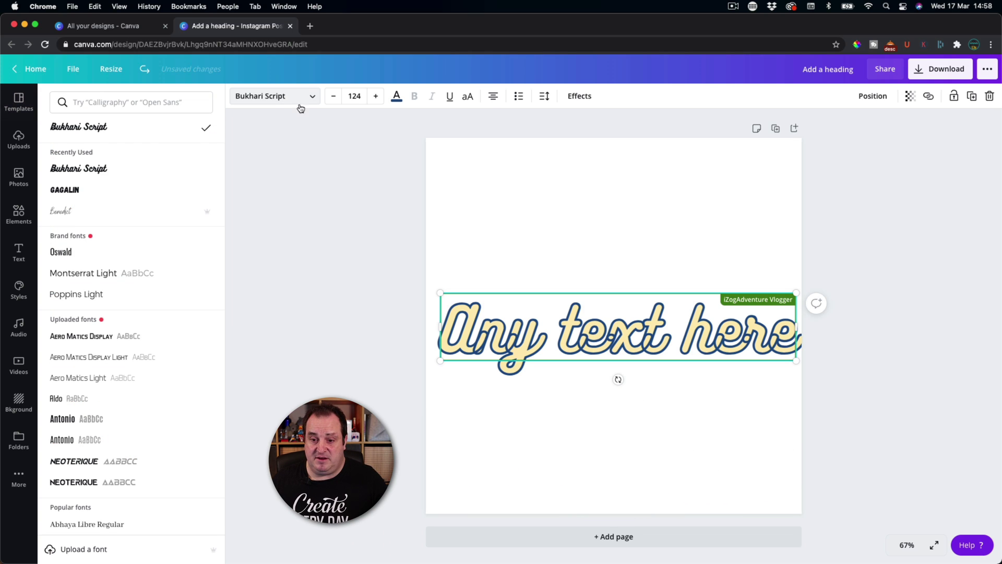
click(109, 191)
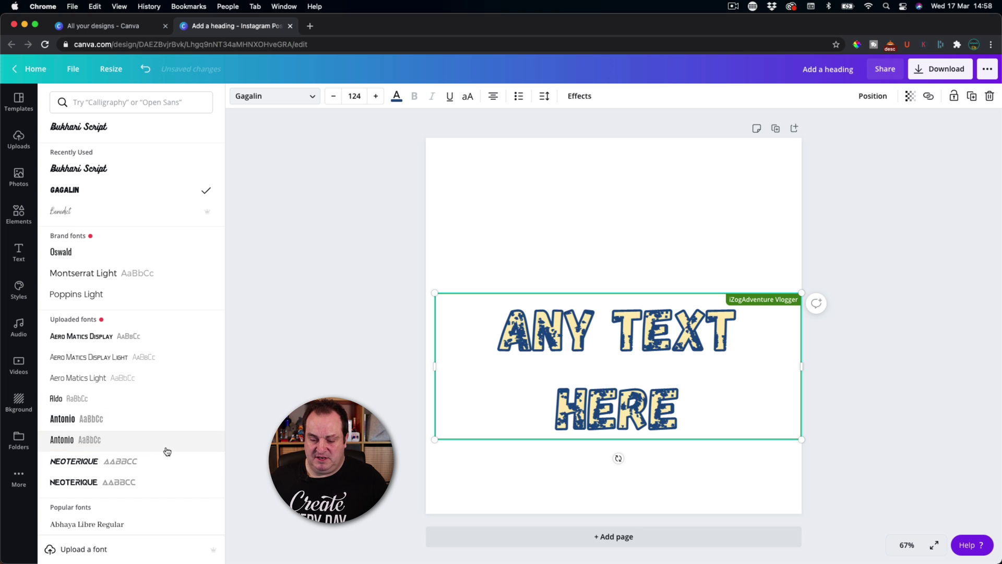
scroll(166, 448, down, 6)
scroll(127, 243, up, 2)
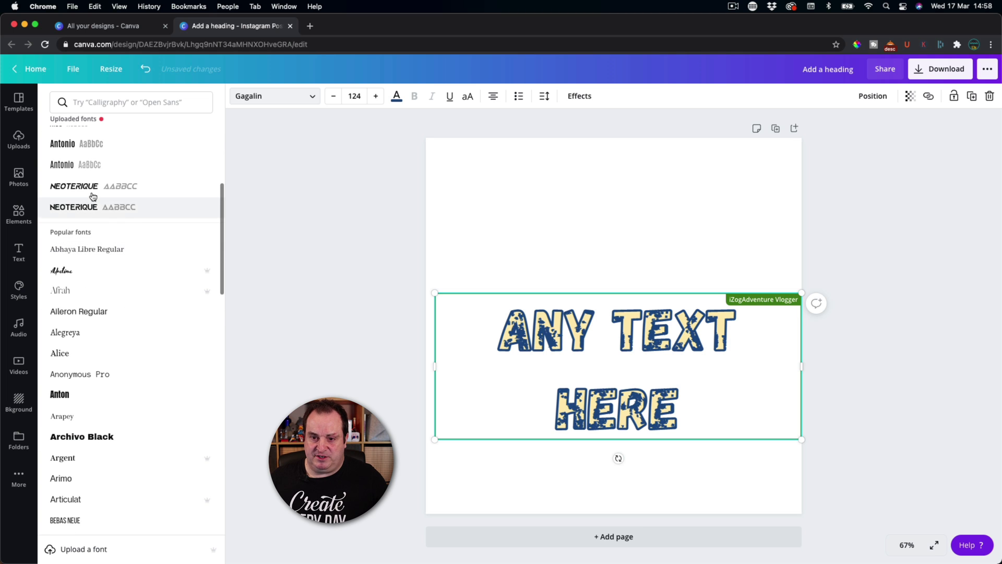
click(85, 187)
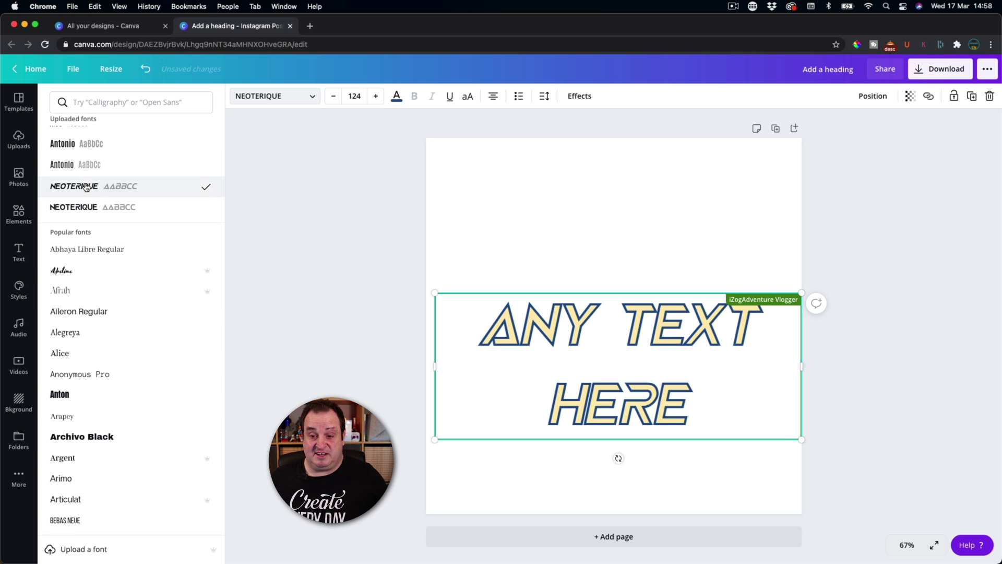
click(92, 215)
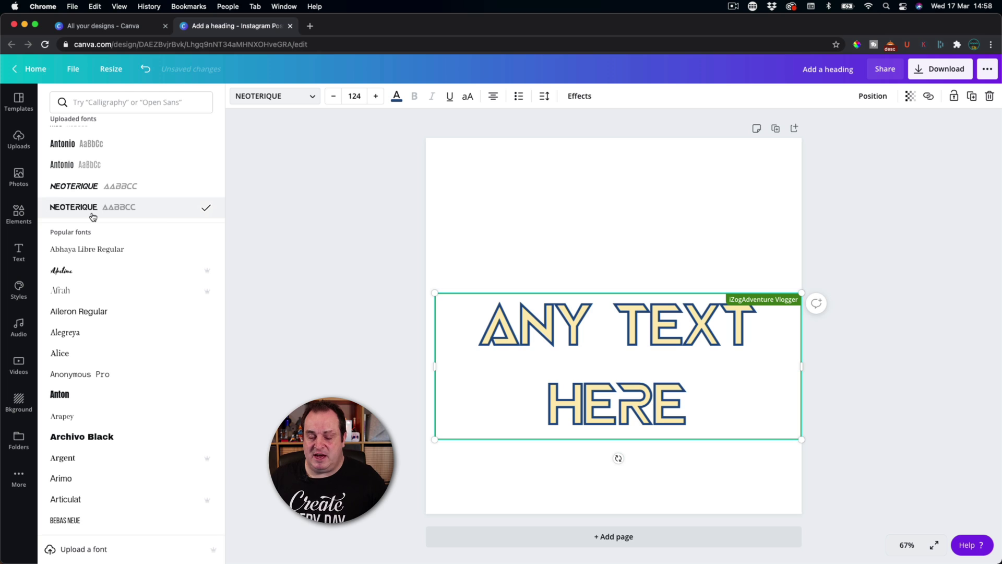
scroll(94, 203, up, 6)
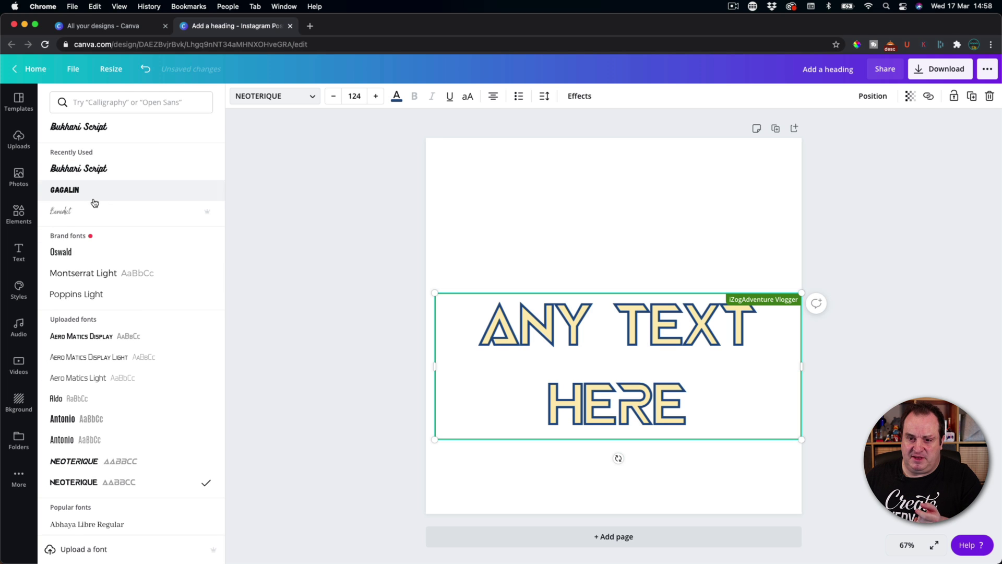
click(93, 255)
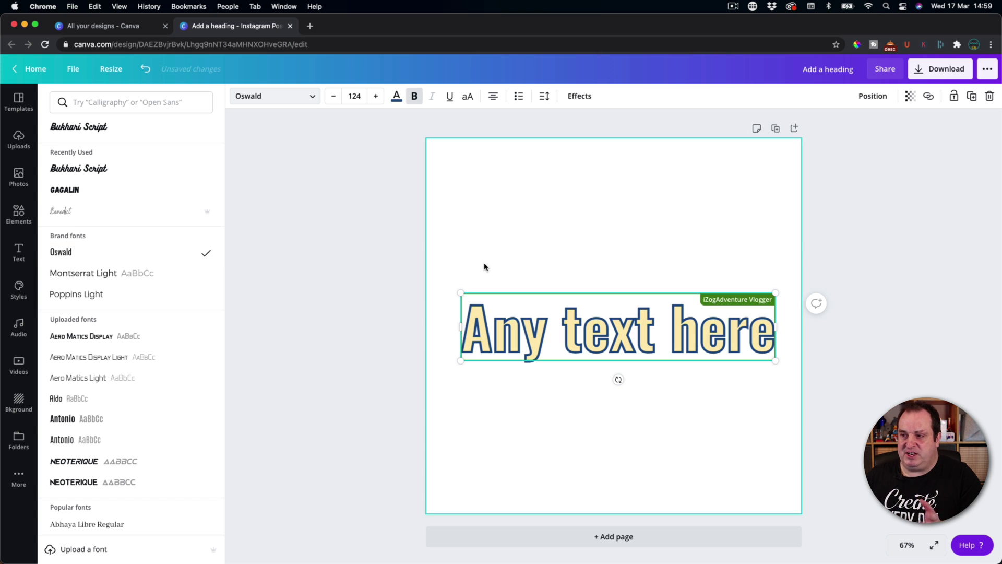
Adjust the heading's Splice thickness, testing 1 and 100, and settle on 37
click(590, 96)
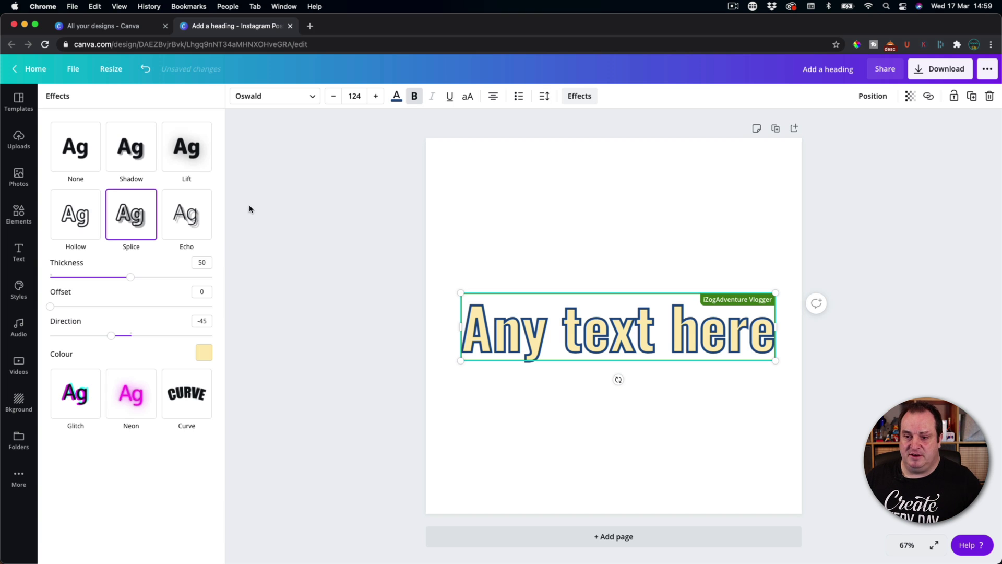
drag(131, 277, 50, 277)
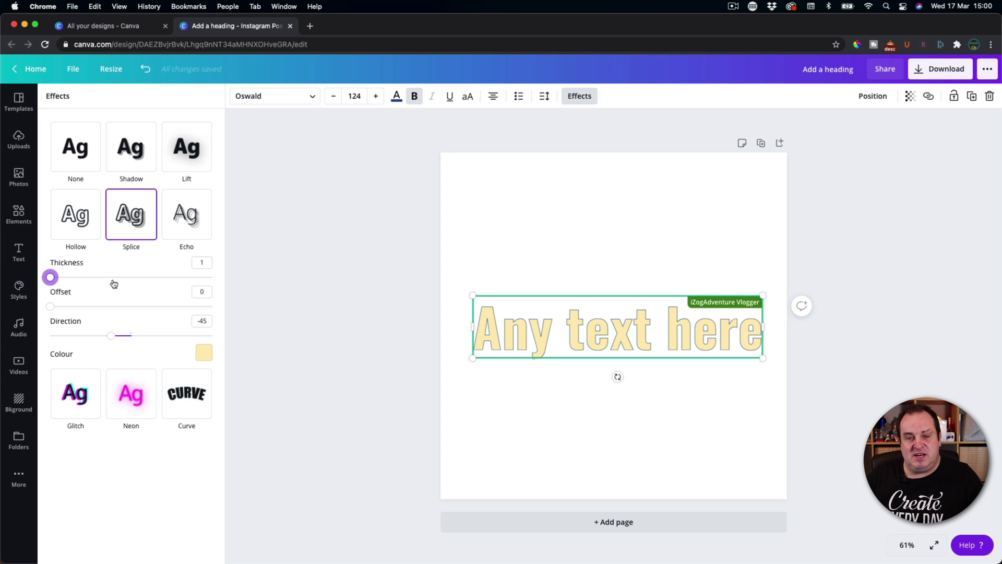
drag(50, 277, 227, 287)
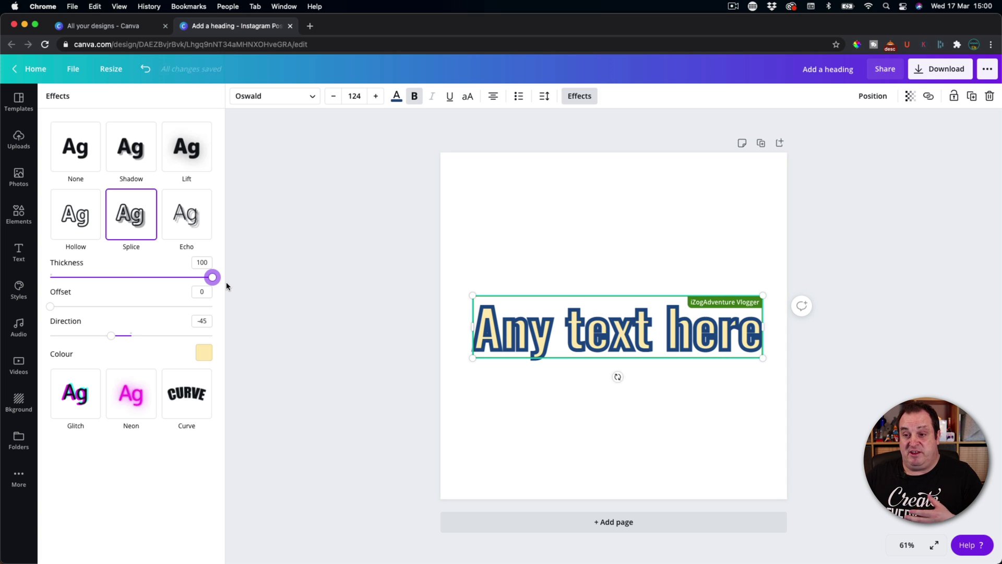
drag(213, 277, 108, 277)
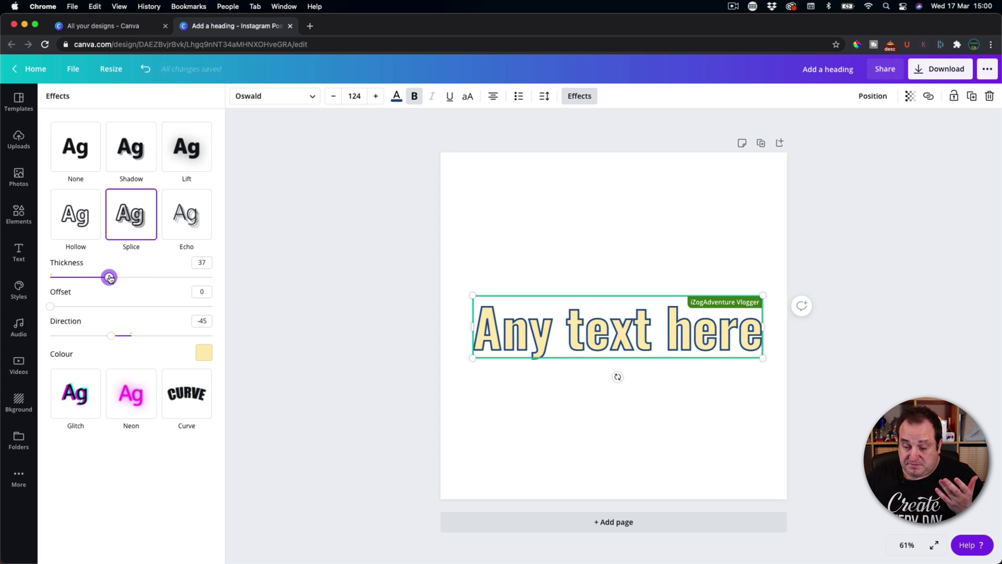